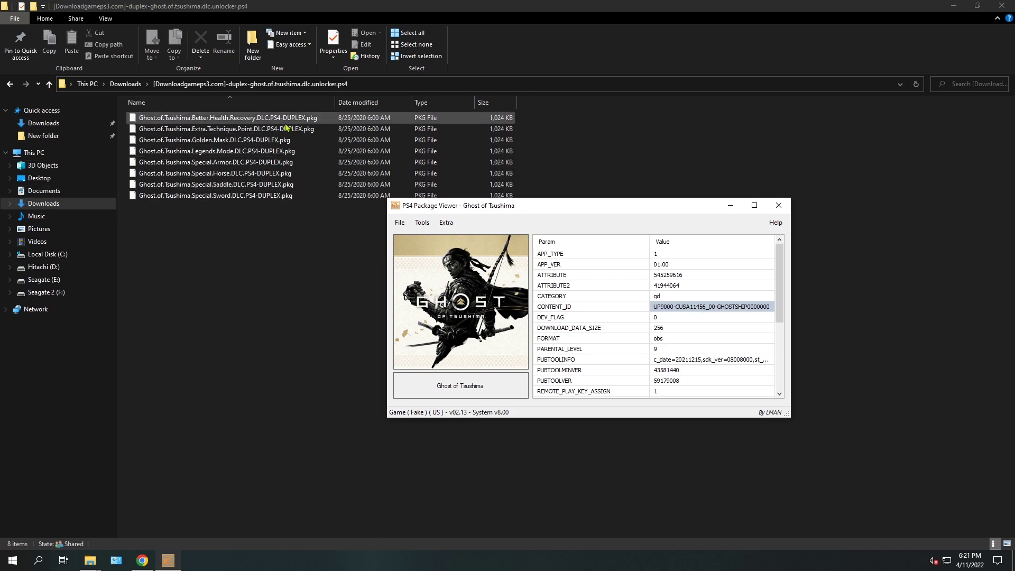
Copy the DLC folder's full path from the File Explorer address bar
key("alt+F4")
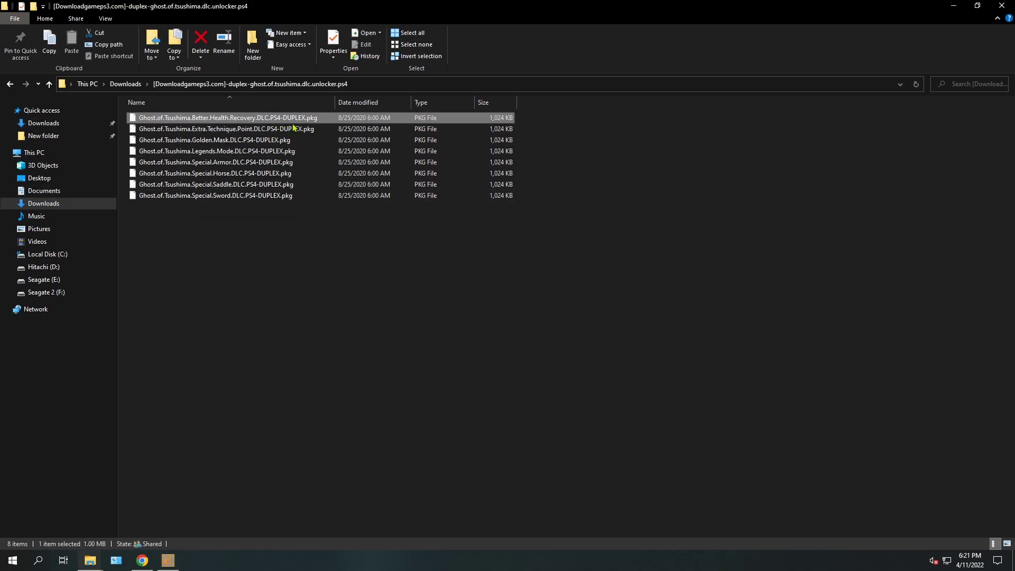
left_click(416, 84)
key("ctrl+c")
right_click(415, 84)
left_click(455, 126)
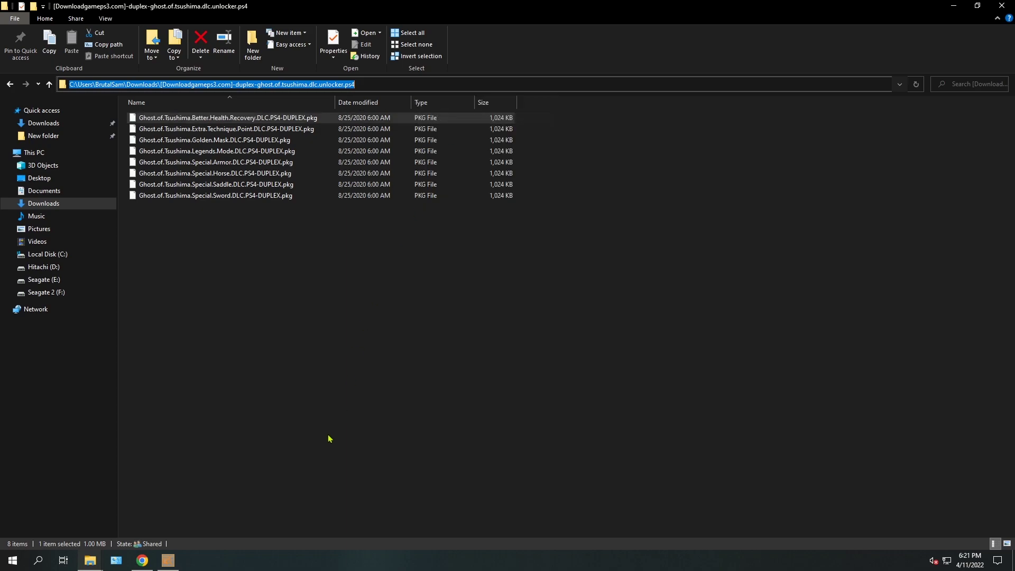
Open the Better Health Recovery DLC pkg in PS4 Package Viewer using the copied folder path
left_click(168, 561)
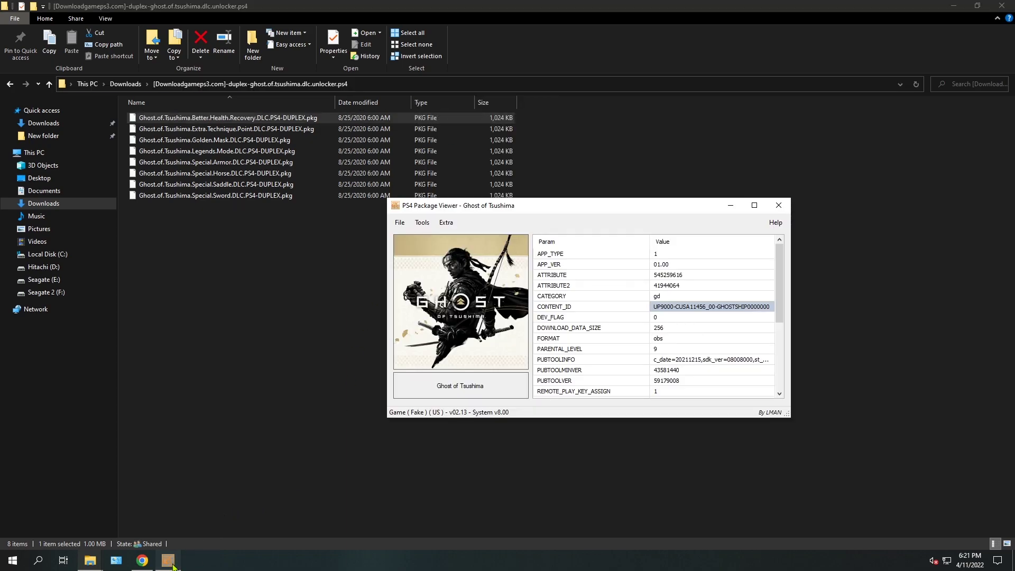
left_click(400, 222)
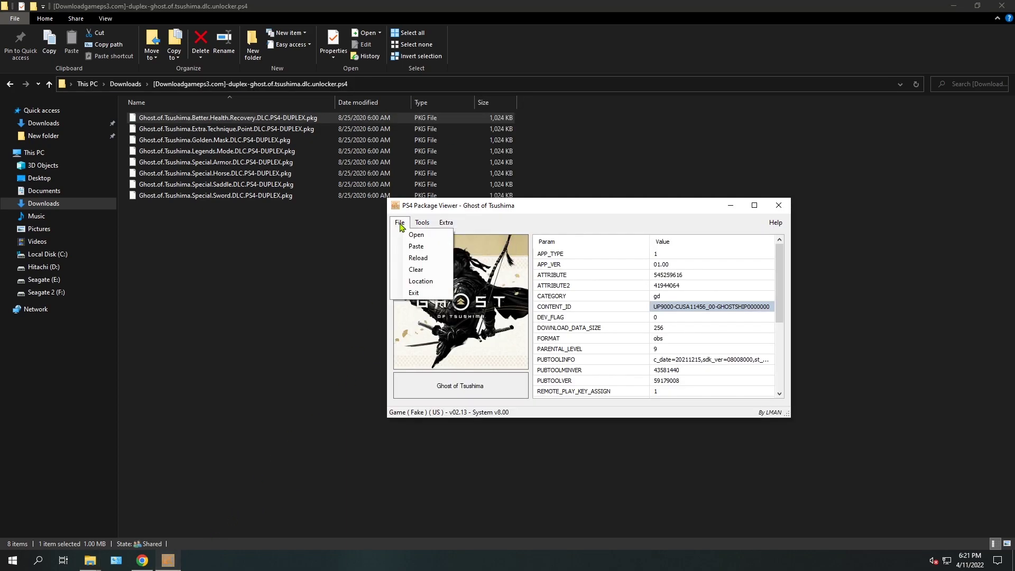
left_click(416, 234)
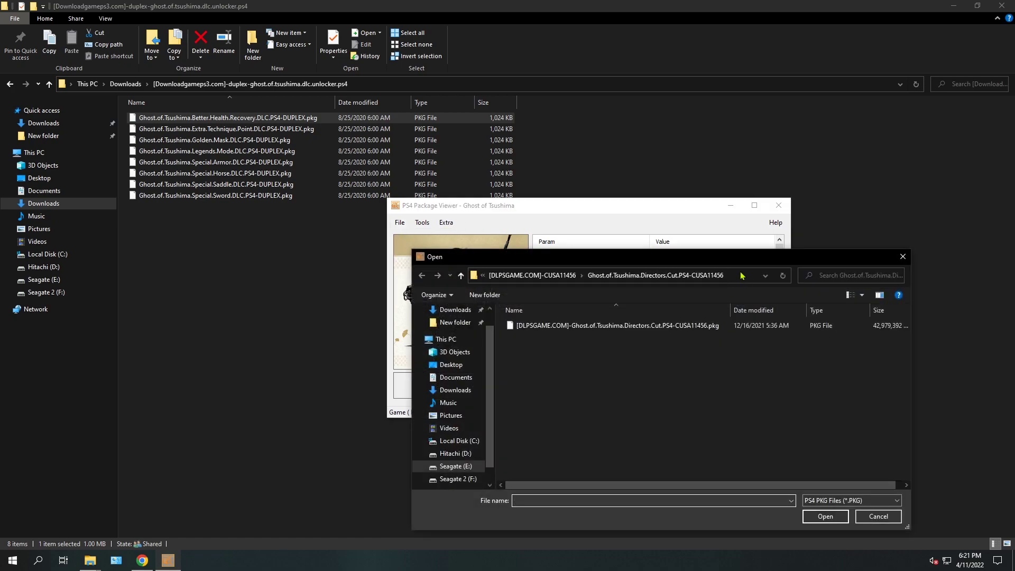
left_click(742, 275)
right_click(742, 275)
left_click(759, 321)
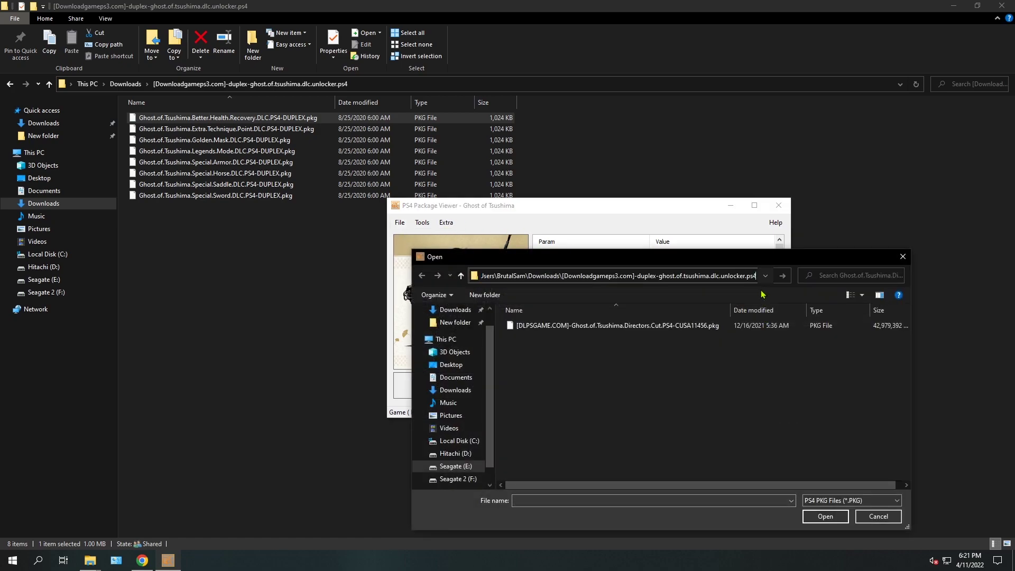
left_click(782, 277)
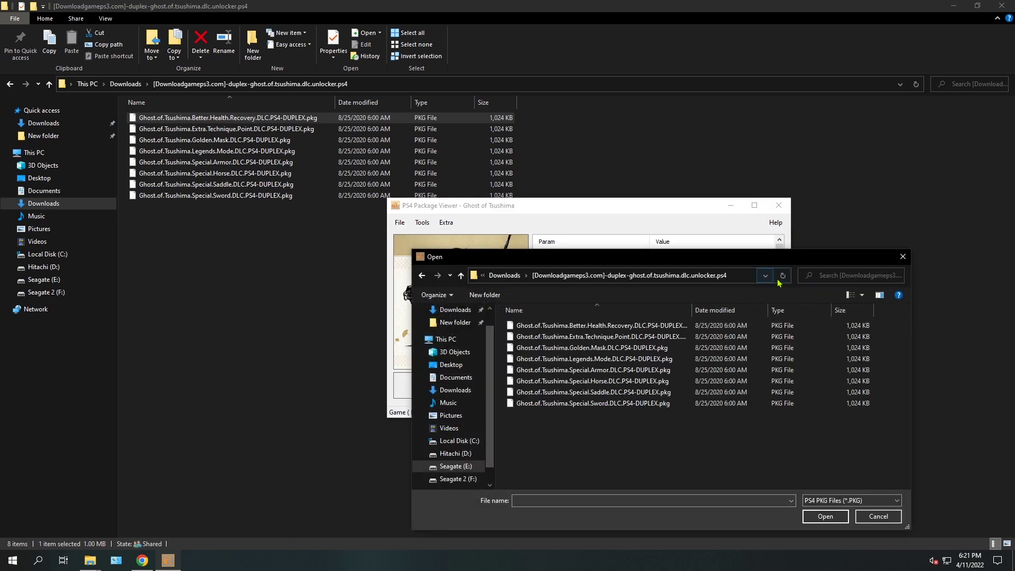
left_click(637, 324)
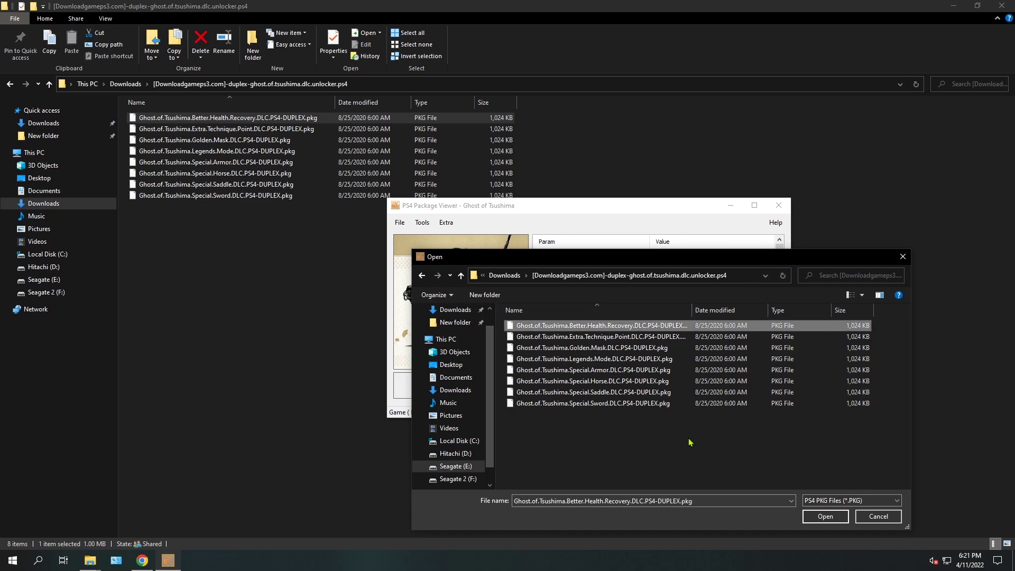
left_click(825, 517)
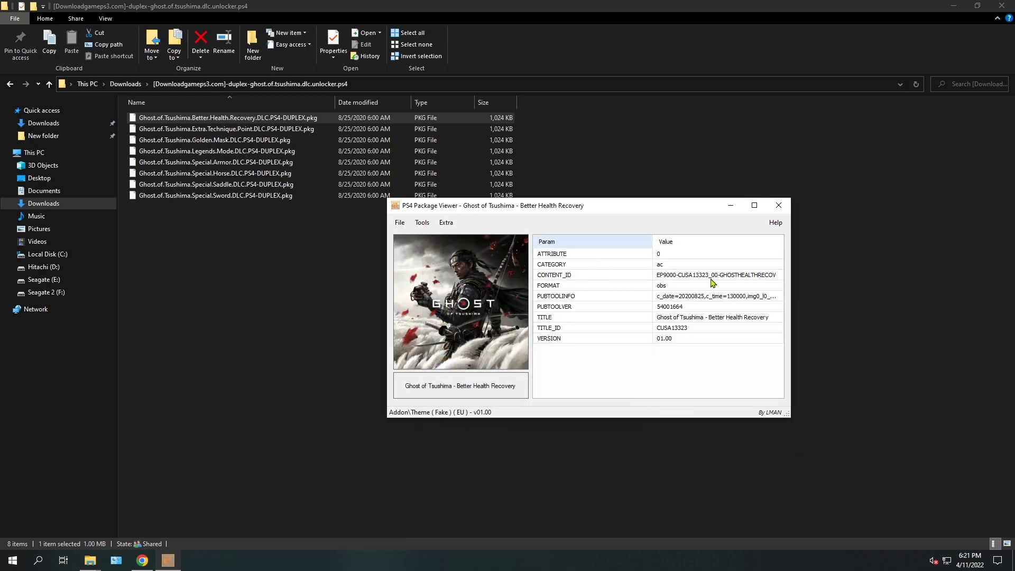
Highlight 9000-CUSA13323 in the content ID EP9000-CUSA13323_00-GHOSTHEALTHRECOV
left_click(707, 280)
left_click(707, 280)
left_click_drag(709, 276, 660, 280)
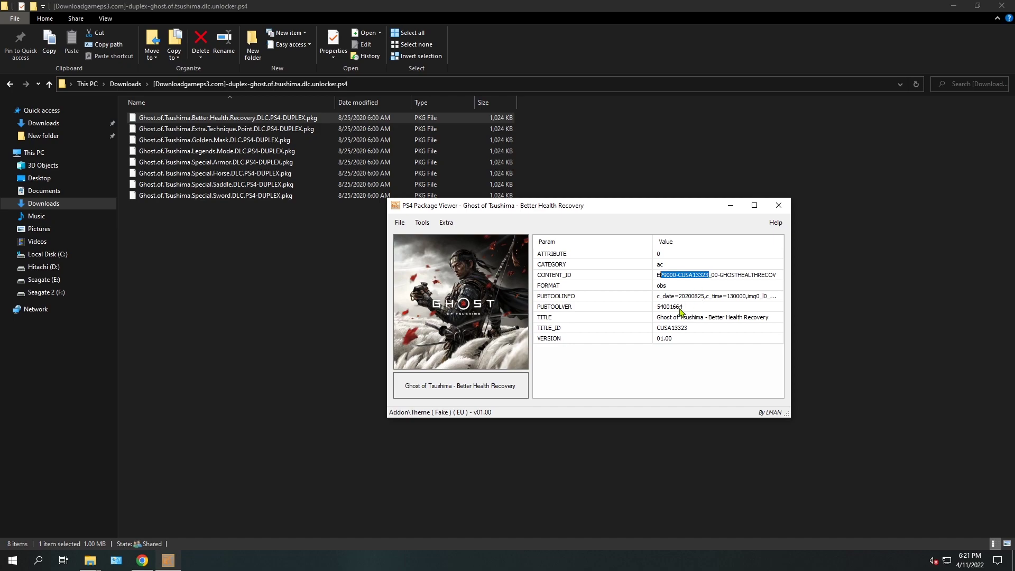
Copy the Better Health Recovery pkg and switch to the PS4-AiO Explorer window
right_click(274, 120)
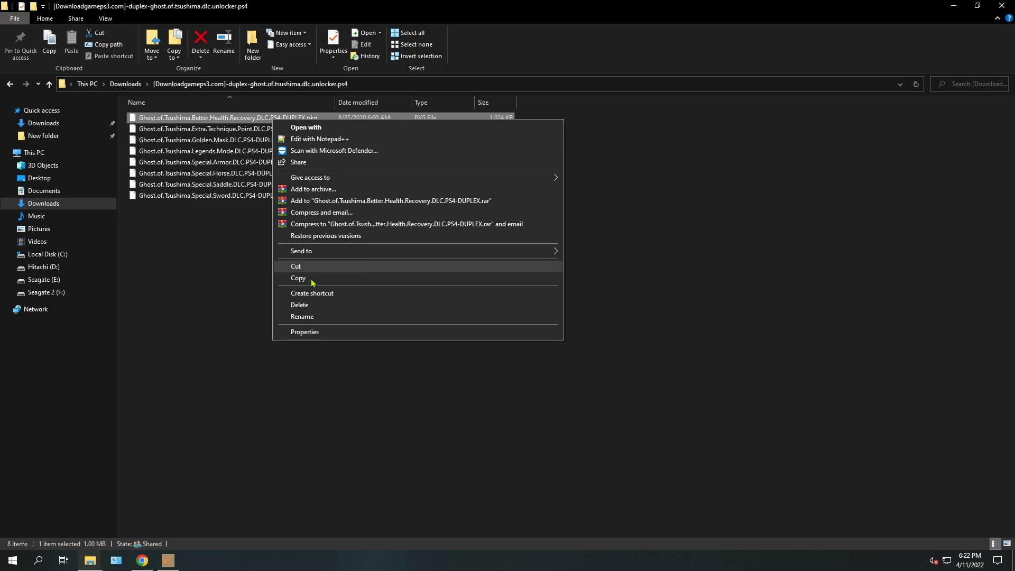
left_click(311, 281)
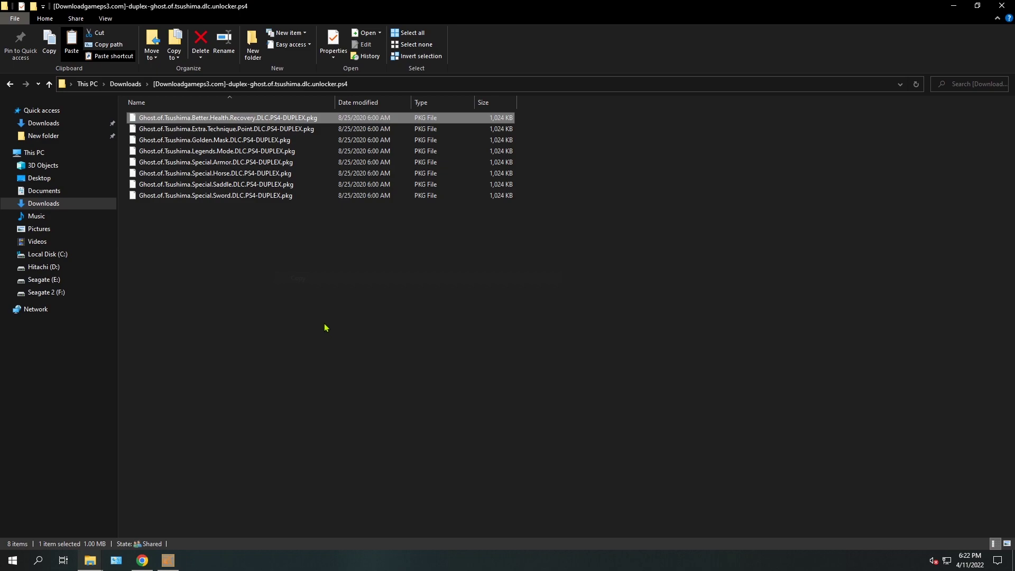
left_click(97, 564)
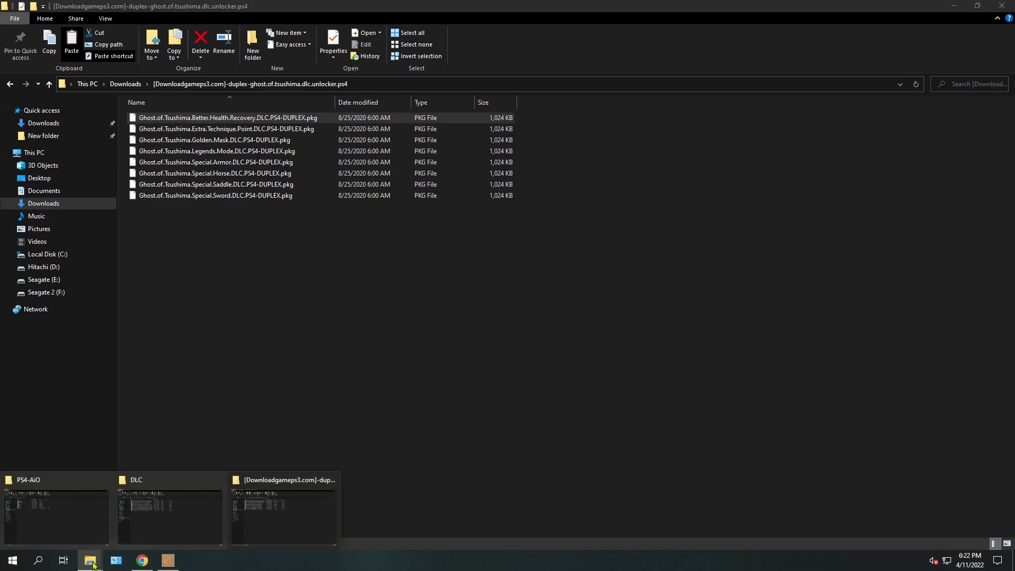
left_click(56, 510)
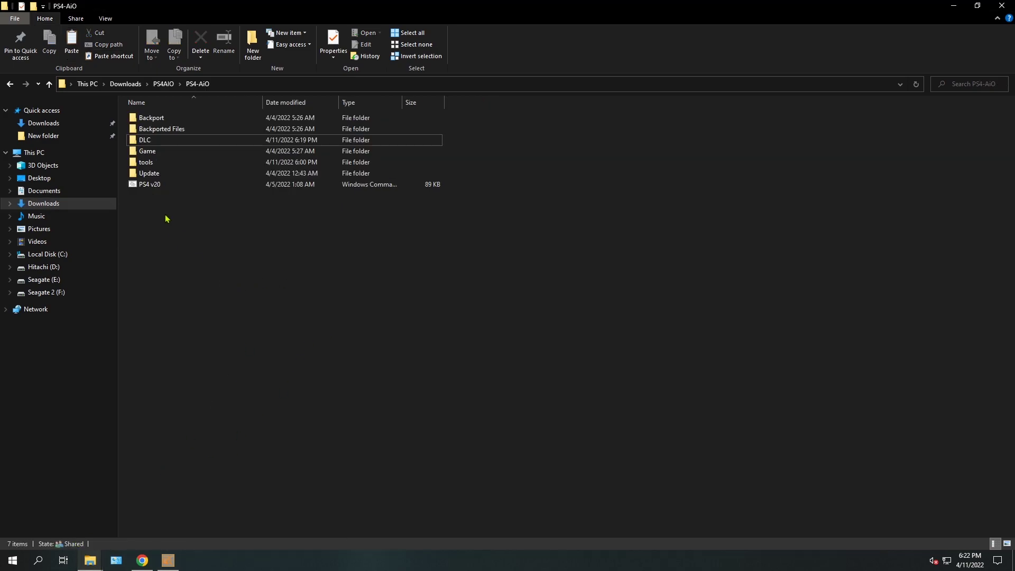
Launch the PS4 v20 script and answer yes to the Temp Folder prompt
left_click(154, 190)
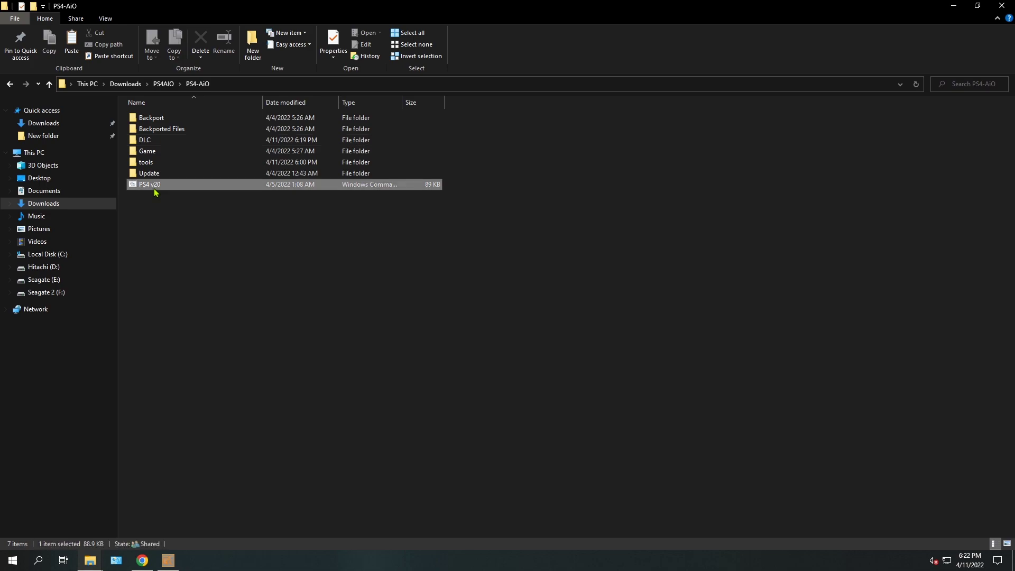
double_click(181, 187)
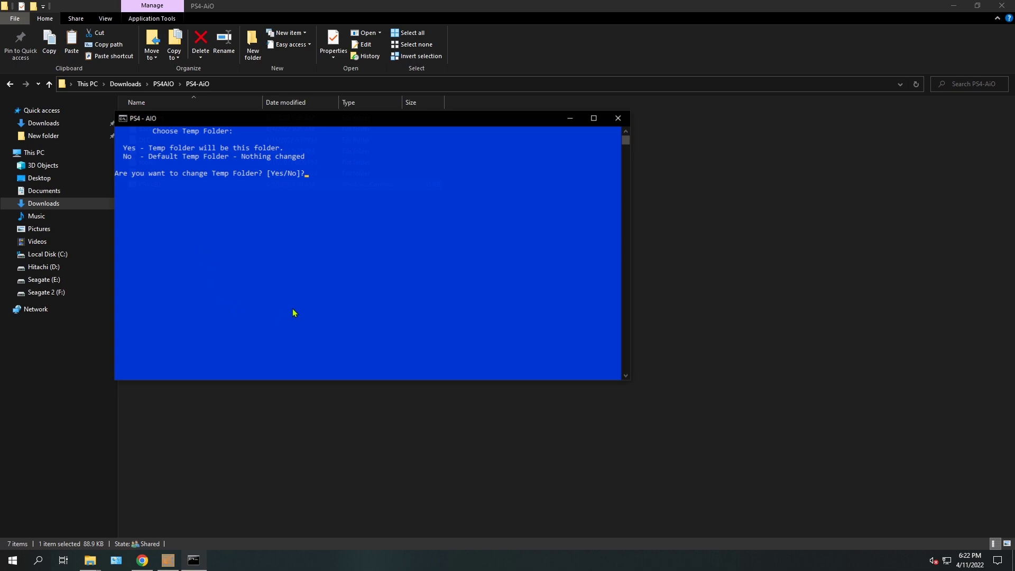
left_click_drag(348, 125, 509, 178)
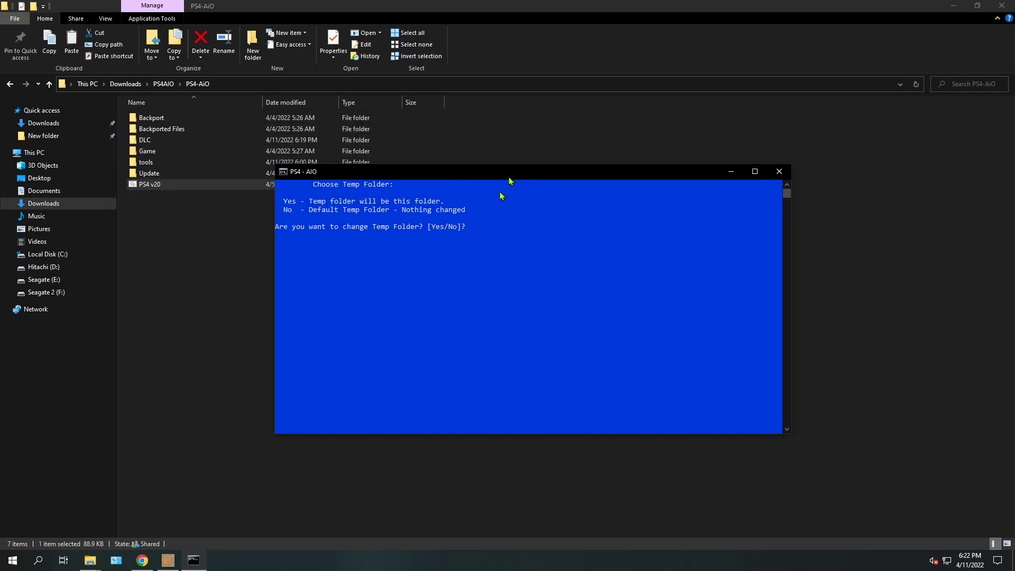
type("yes")
key("Return")
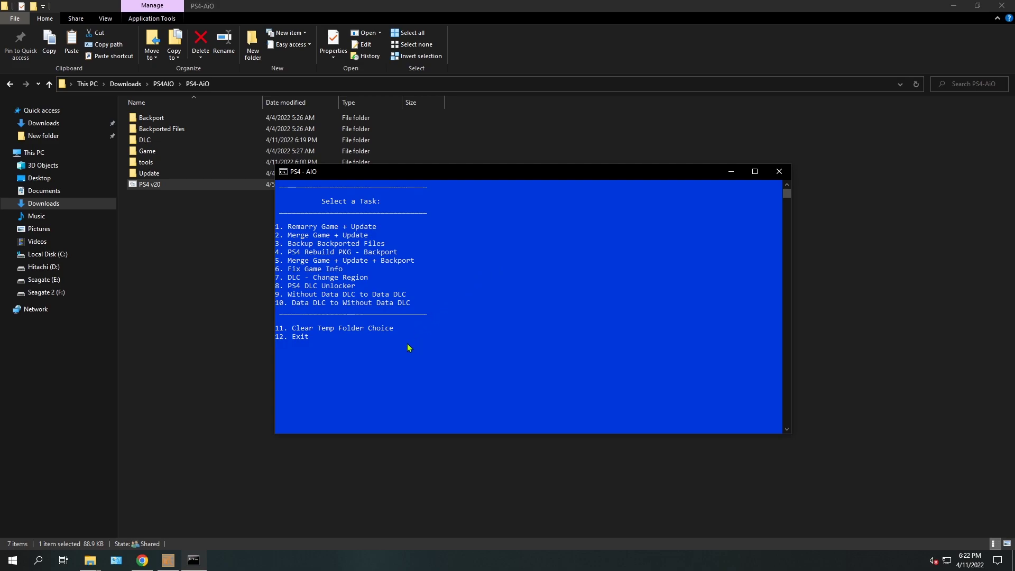
Paste the Better Health Recovery pkg into the empty PS4-AiO DLC folder
left_click(158, 140)
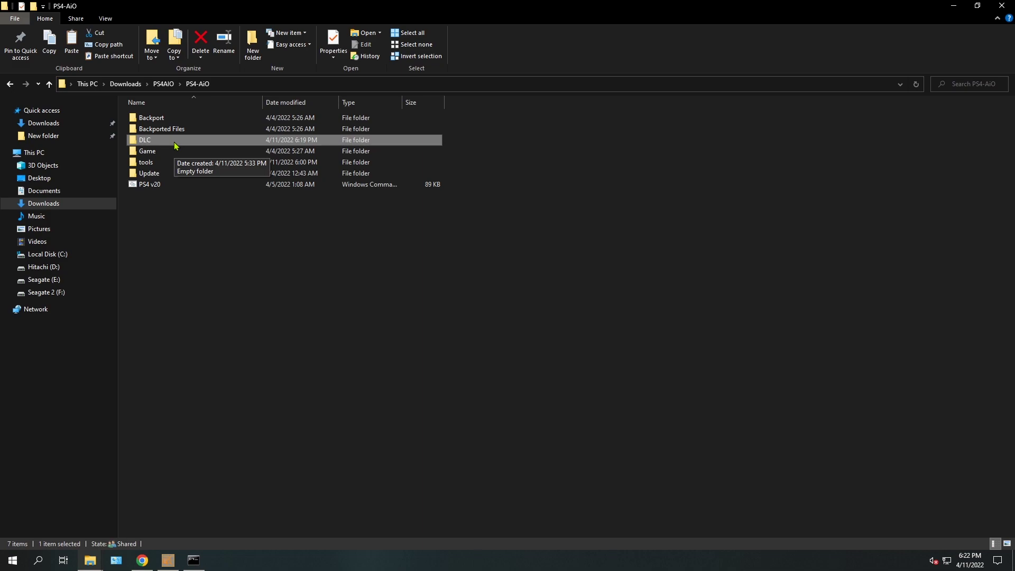
double_click(176, 144)
right_click(206, 171)
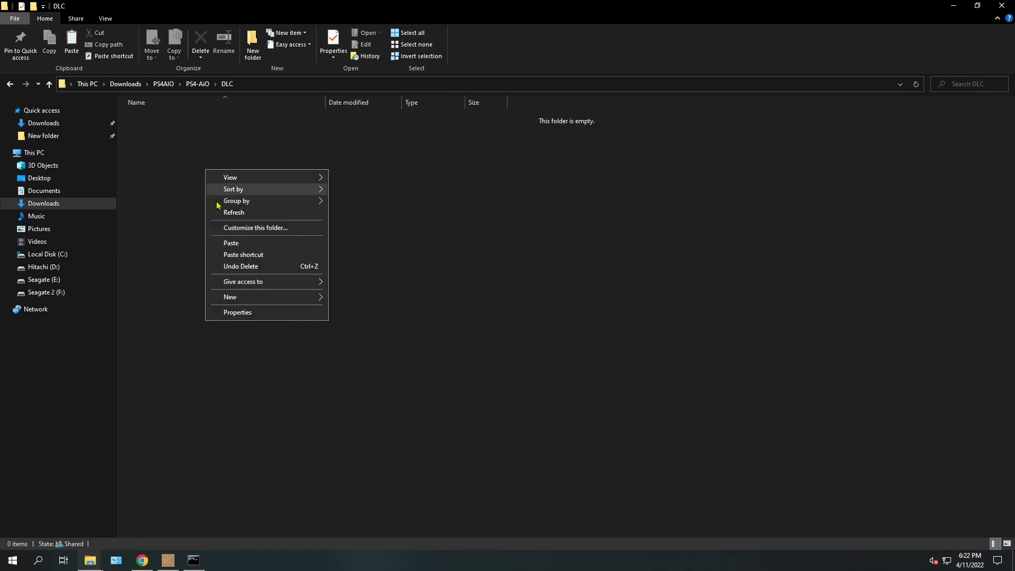
left_click(228, 243)
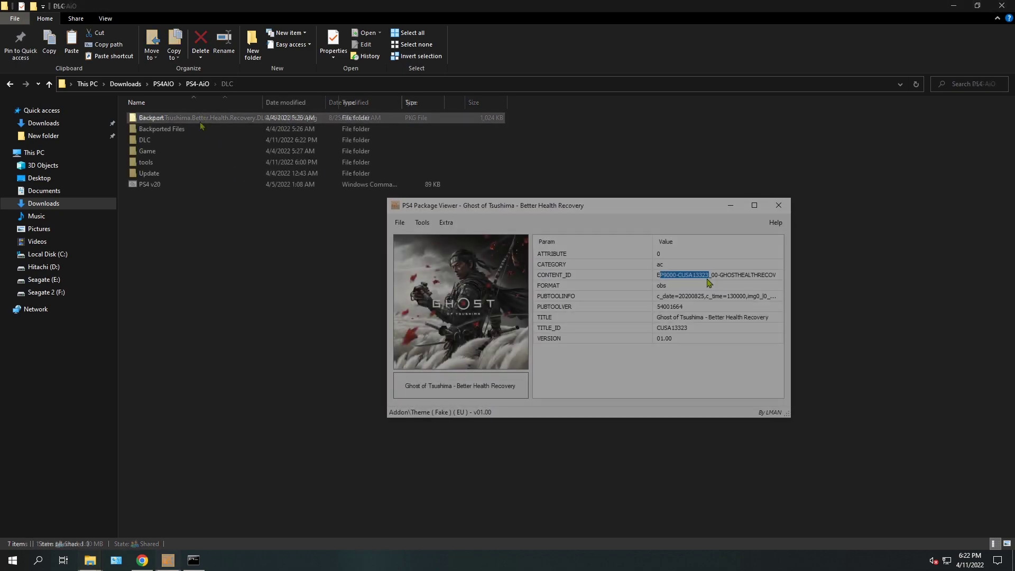
Open the Ghost of Tsushima Director's Cut game pkg from Seagate (E:) > PS4 in the viewer
left_click(400, 222)
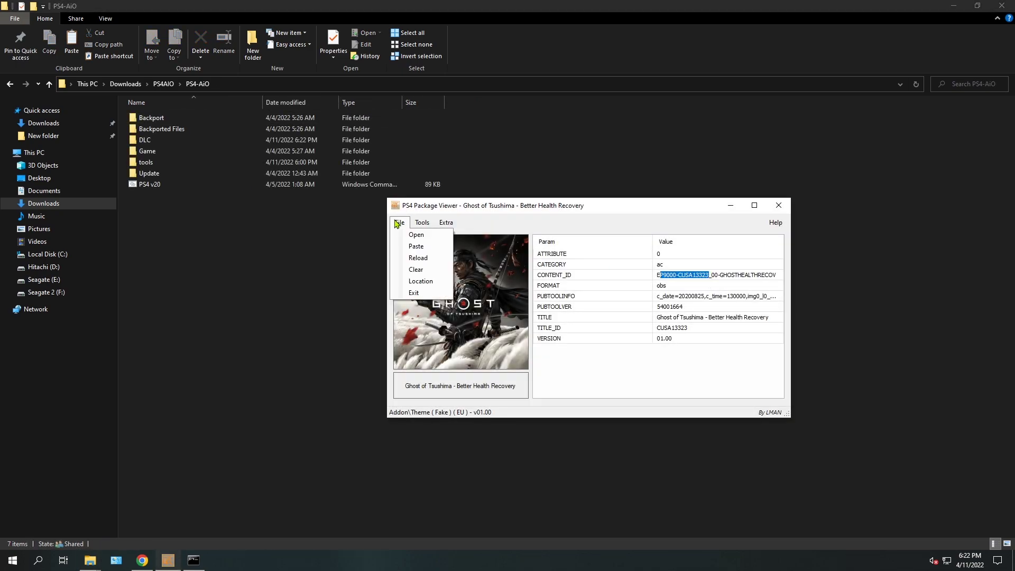
left_click(424, 238)
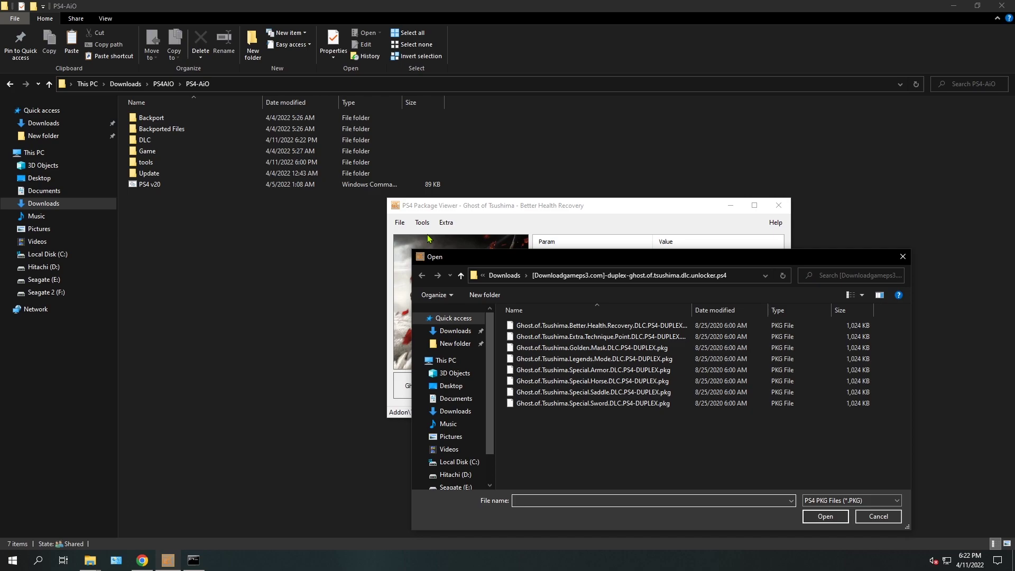
left_click(480, 487)
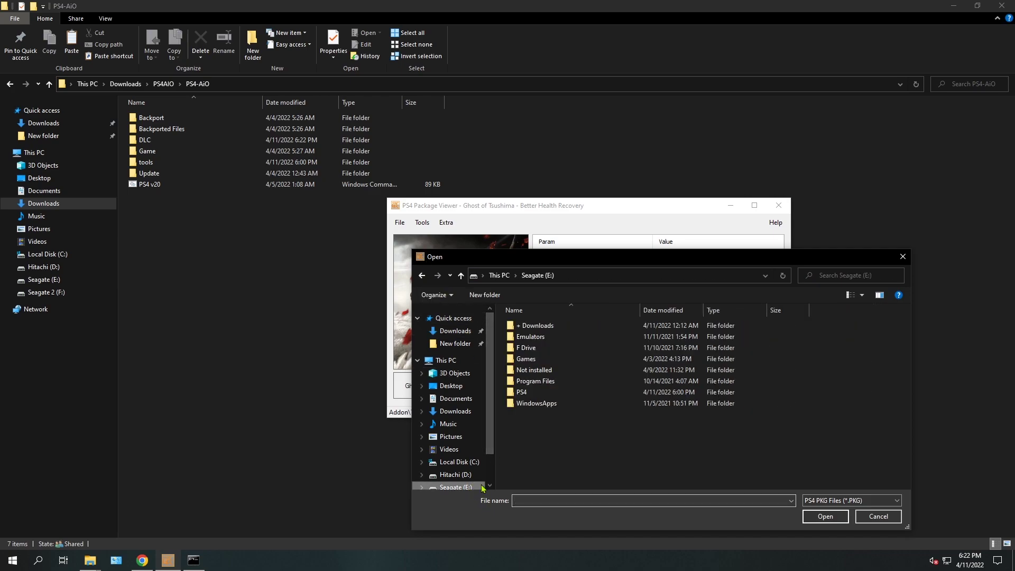
double_click(534, 393)
scroll(580, 382, "down", 5)
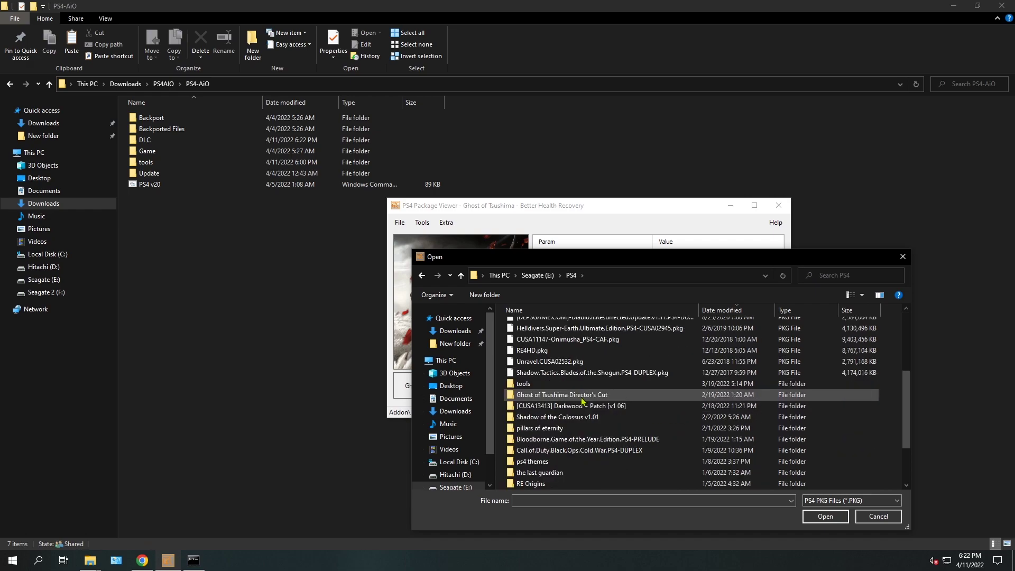
double_click(579, 364)
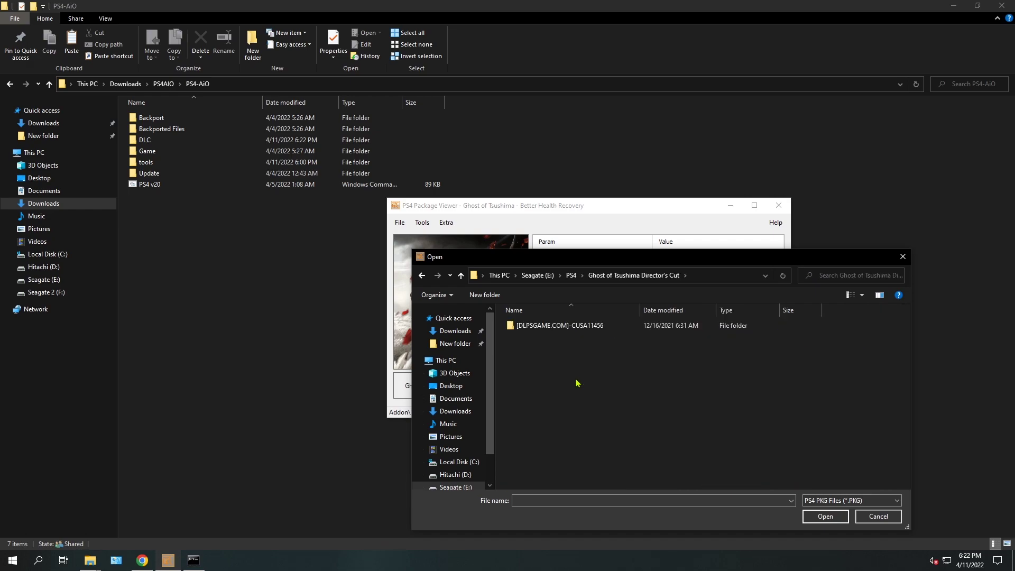
double_click(573, 328)
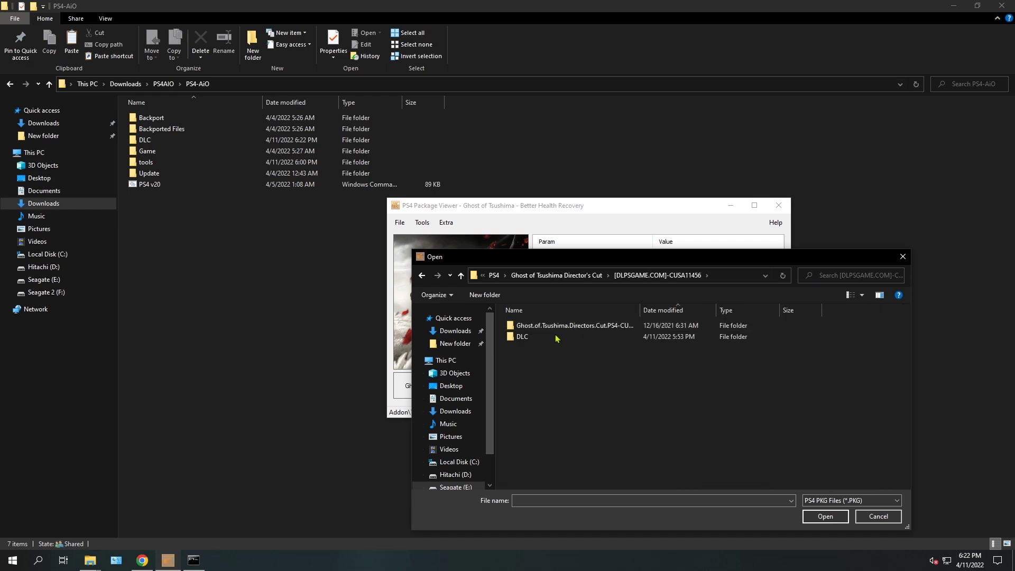
double_click(579, 329)
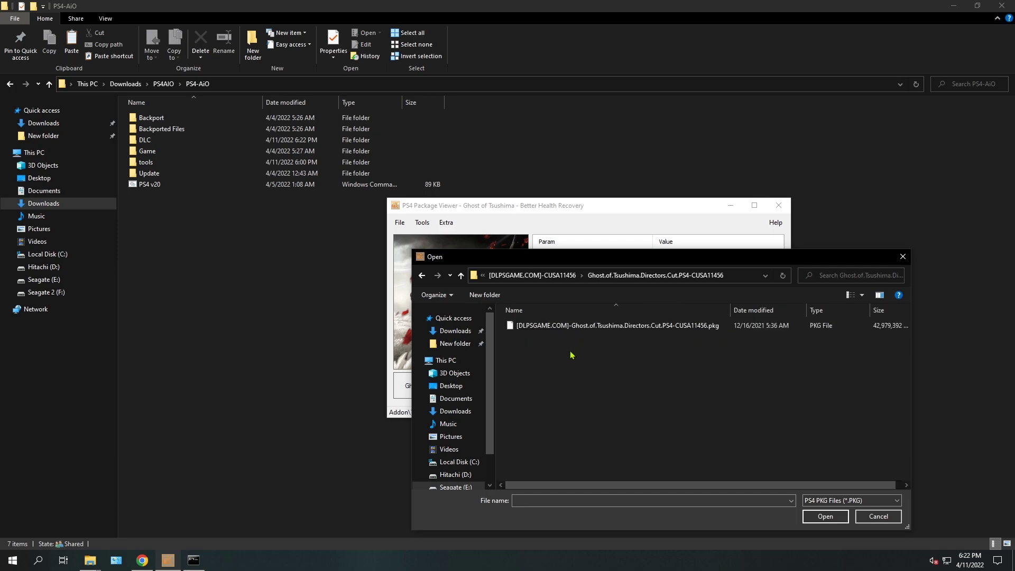
left_click(617, 326)
left_click(829, 517)
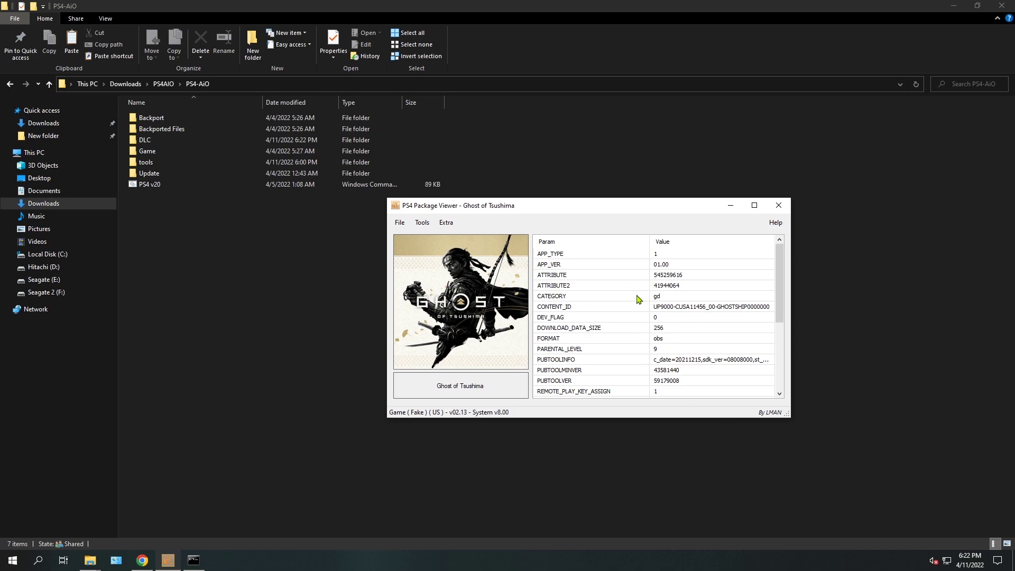
Check the 9000-CUSA11456 part of the game's CONTENT_ID, then return to the PS4-AiO console
left_click(672, 310)
left_click(672, 311)
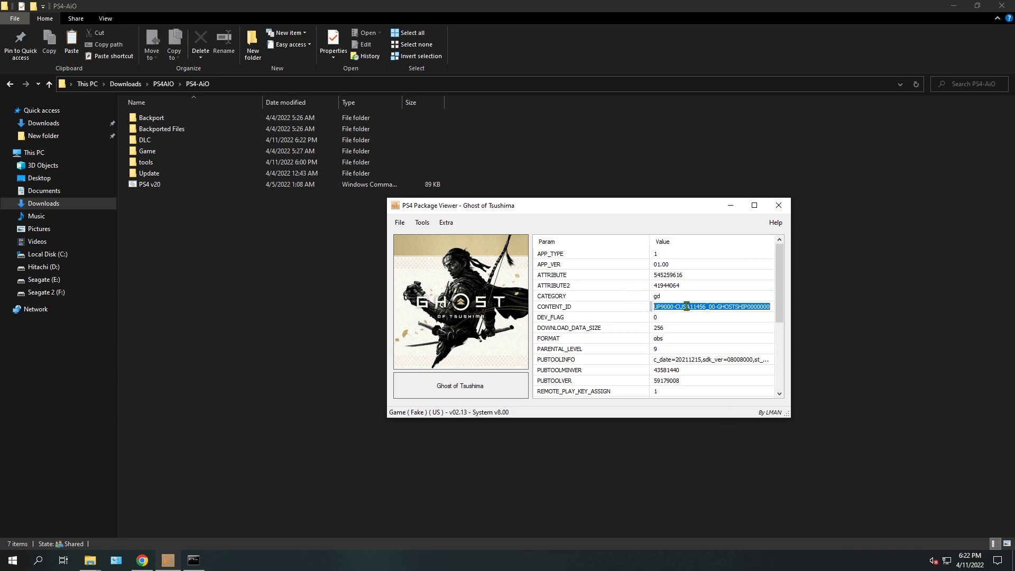
left_click(686, 307)
left_click_drag(707, 308, 661, 310)
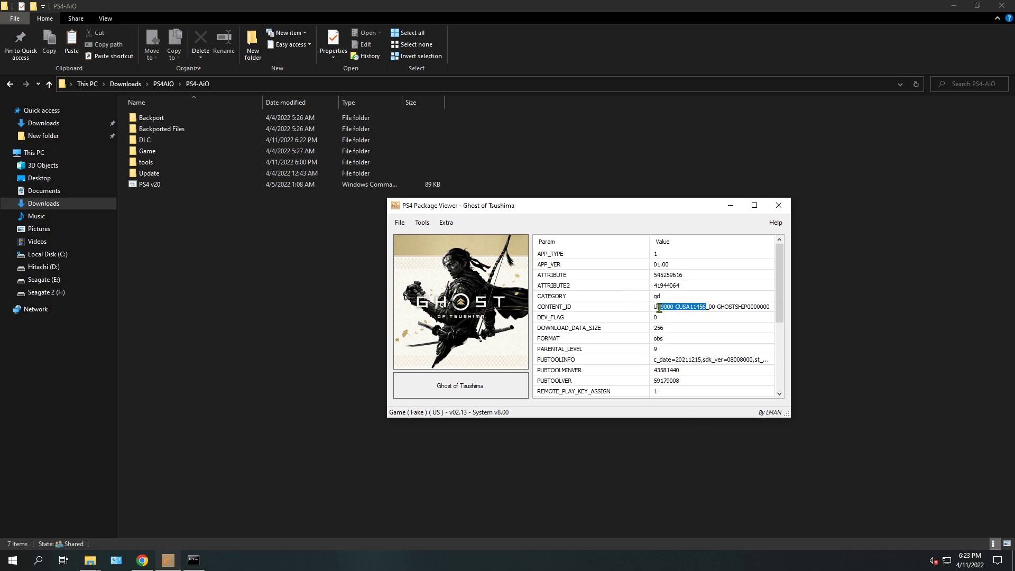
left_click(670, 308)
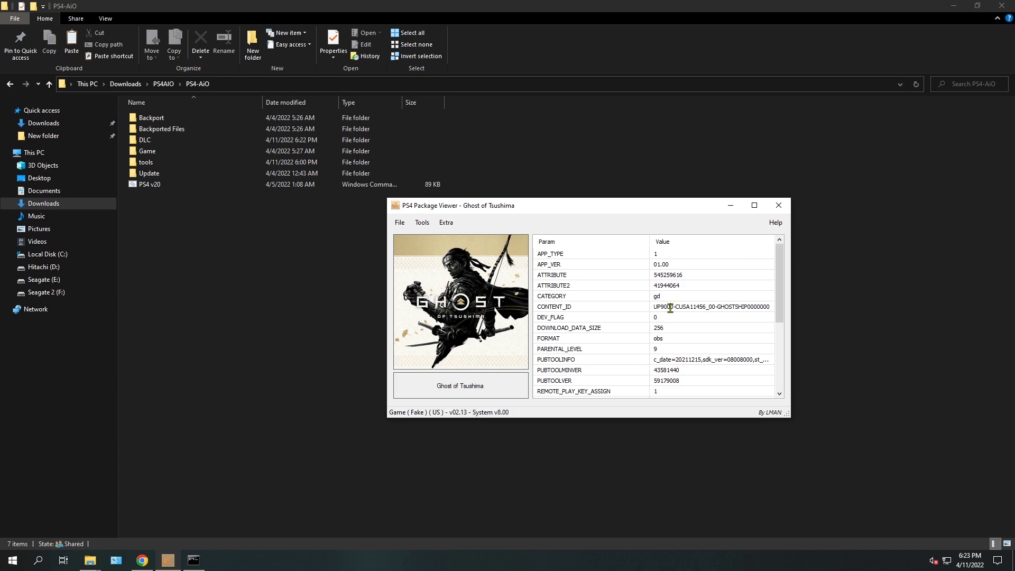
left_click(193, 560)
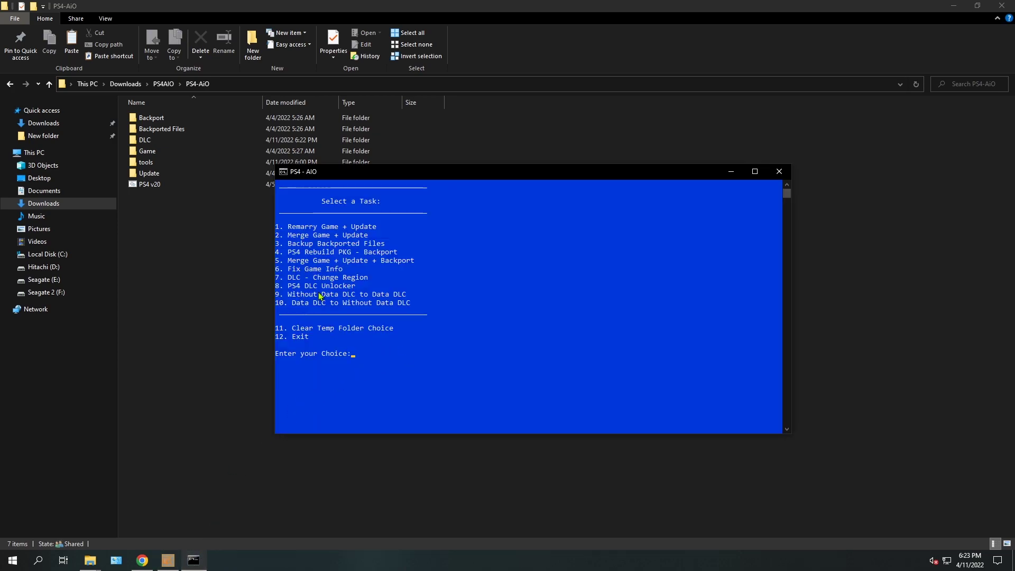
Choose option 7, DLC - Change Region, from the PS4-AiO task menu
left_click(369, 279)
left_click_drag(370, 281, 275, 279)
left_click(286, 279)
type("7")
key("Return")
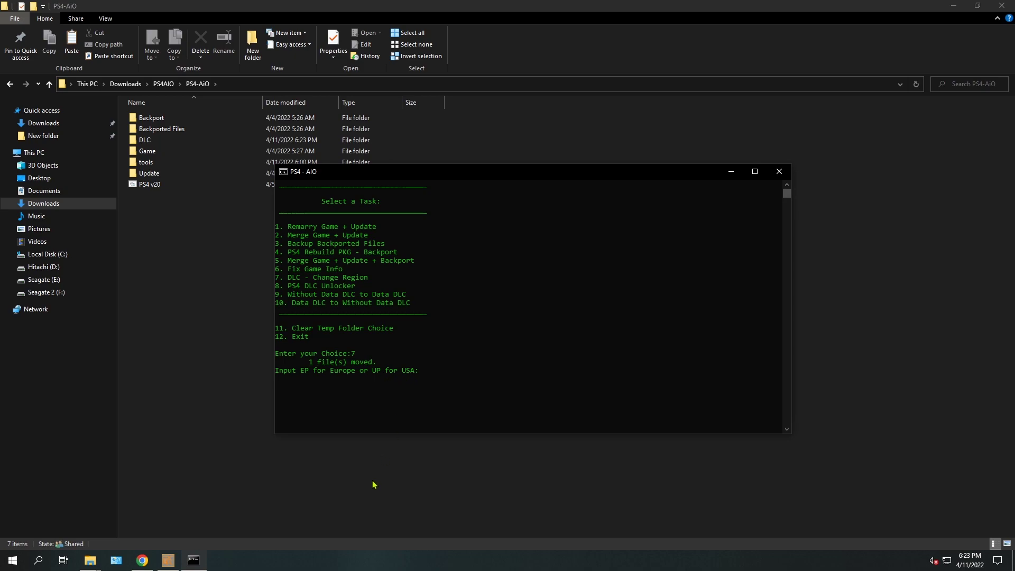
Enter UP to set the DLC's target region to USA
left_click(177, 562)
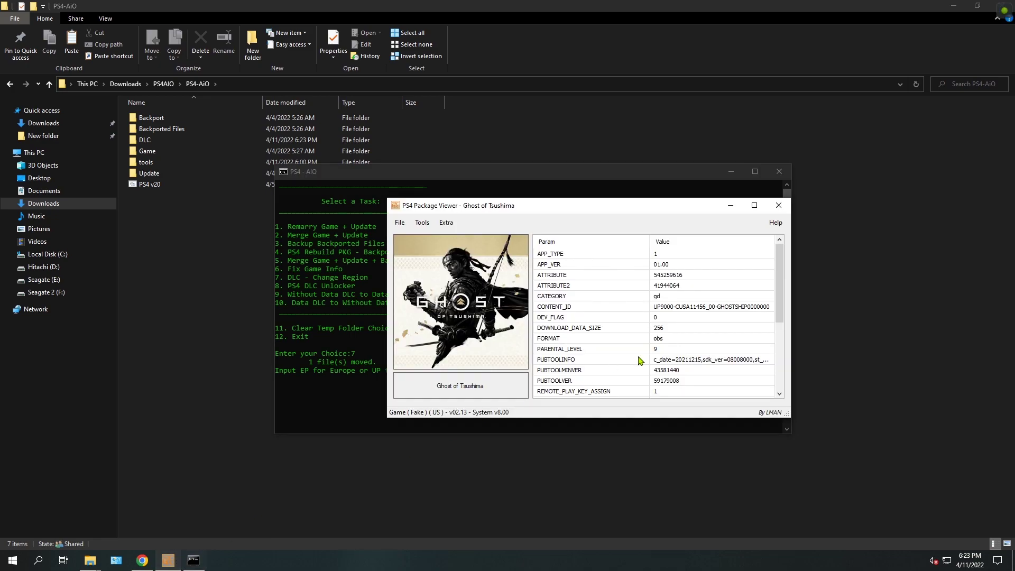
left_click(670, 306)
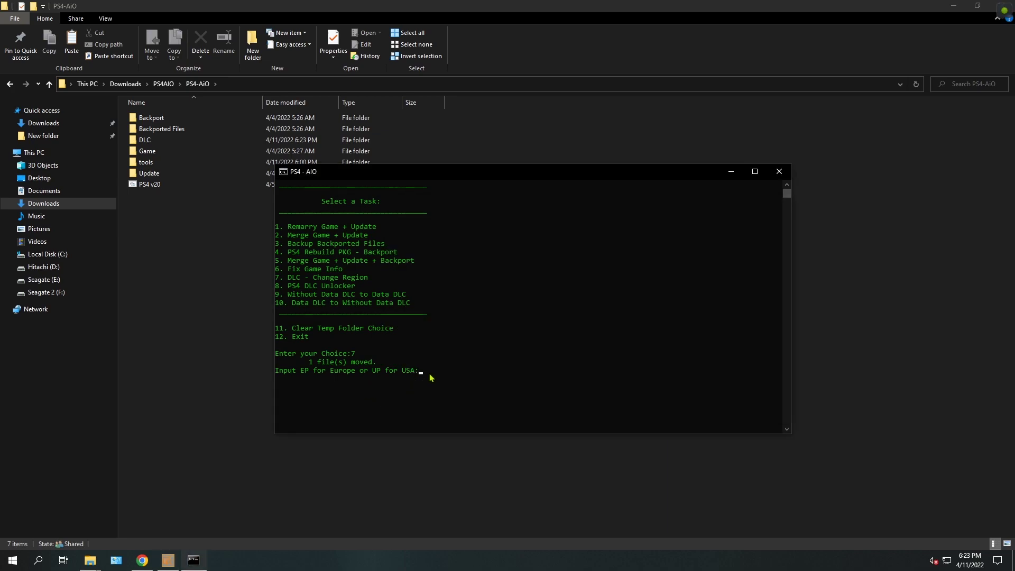
type("UP")
key("Return")
Copy 11456 from the game's CONTENT_ID and paste it as the console's CUSA number
left_click(167, 564)
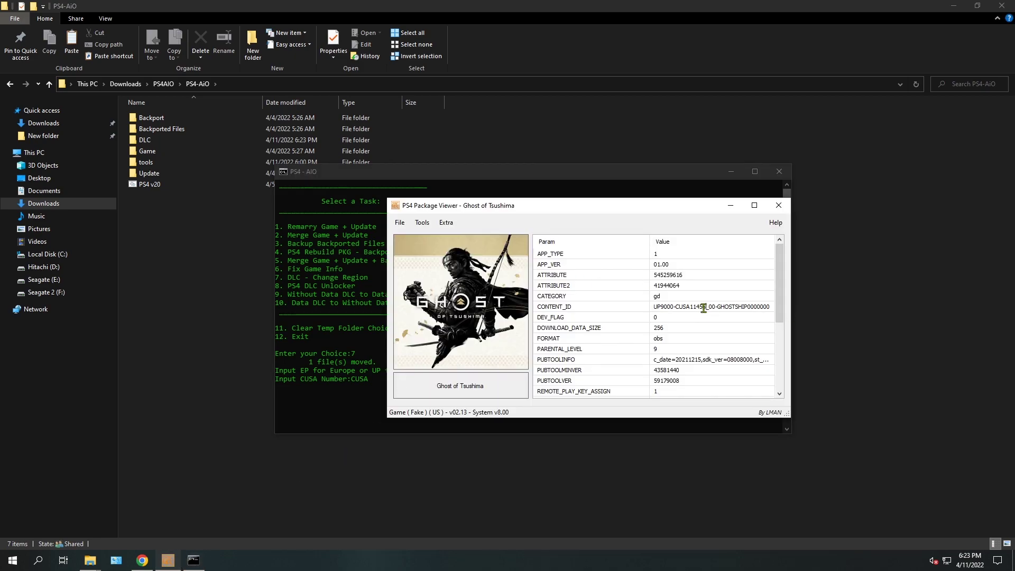
left_click_drag(706, 308, 689, 309)
right_click(702, 308)
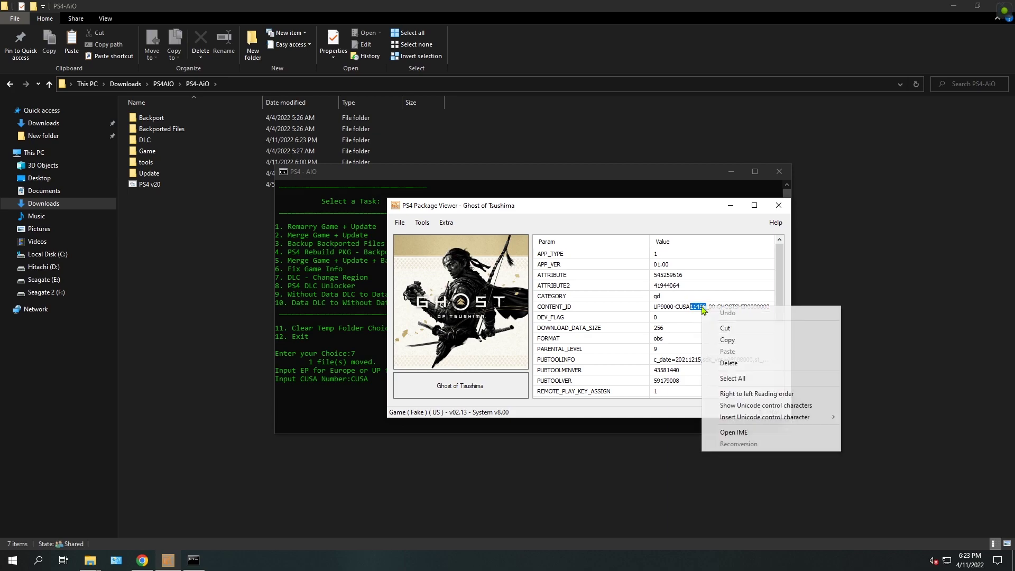
left_click(720, 339)
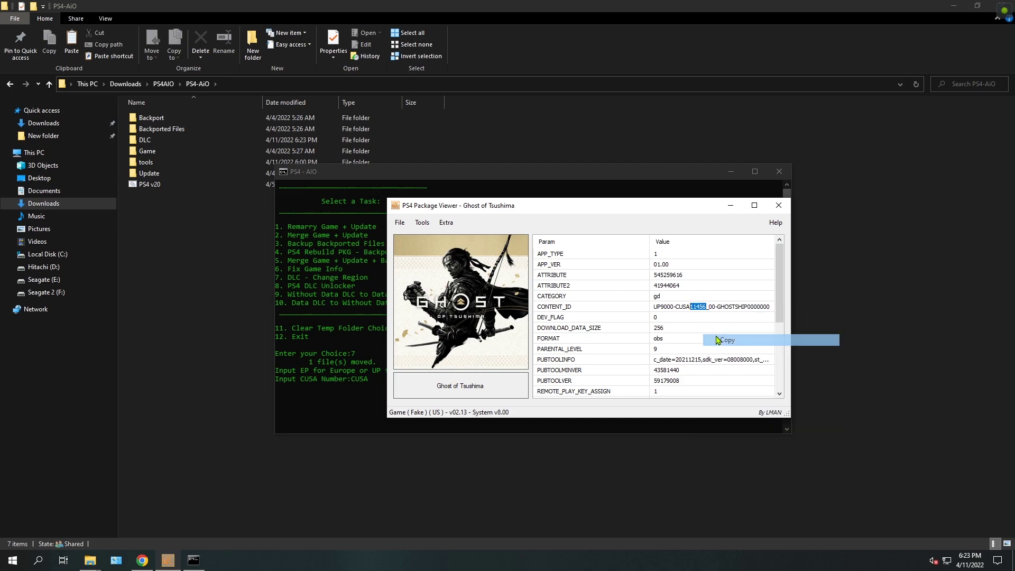
left_click(730, 205)
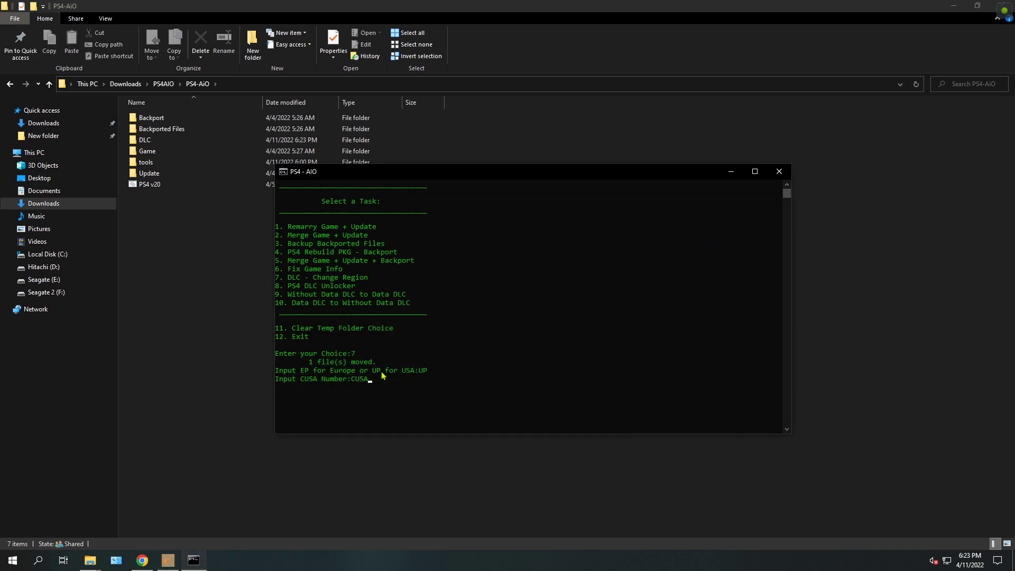
right_click(415, 384)
Build the UP9000-CUSA11456 pkg and widen the Name column to show its full file name
key("Return")
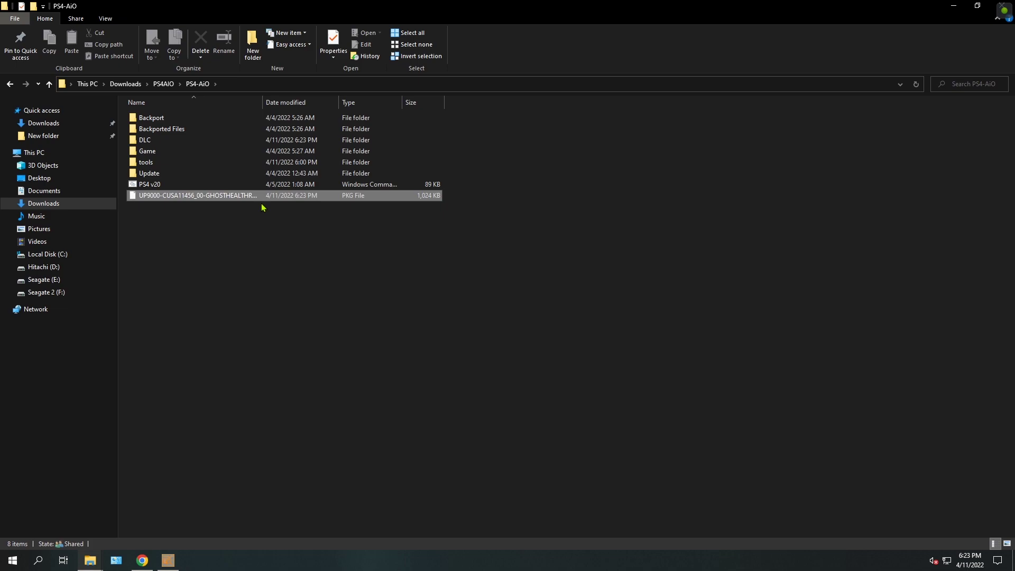
left_click(216, 196)
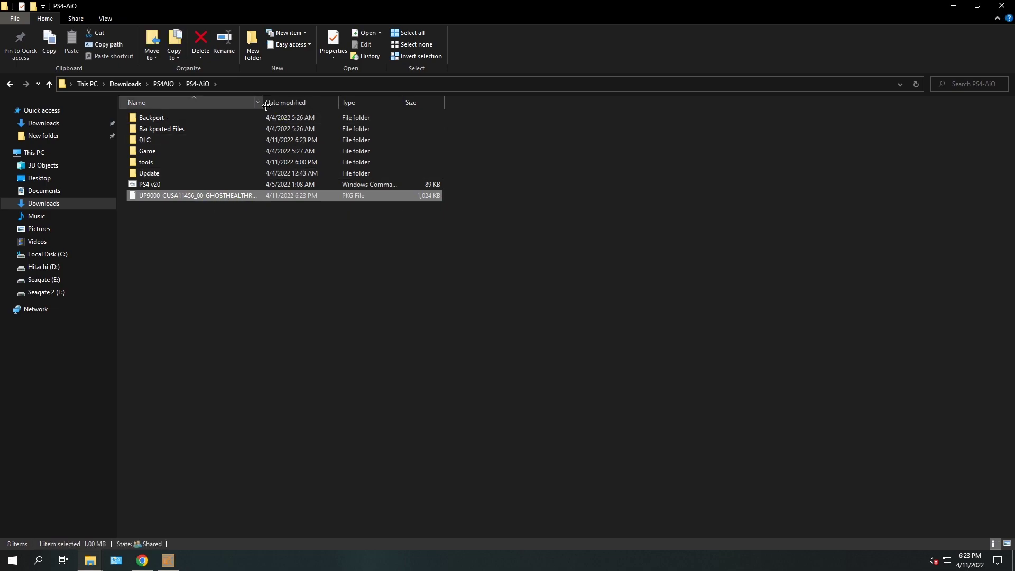
left_click_drag(266, 106, 365, 106)
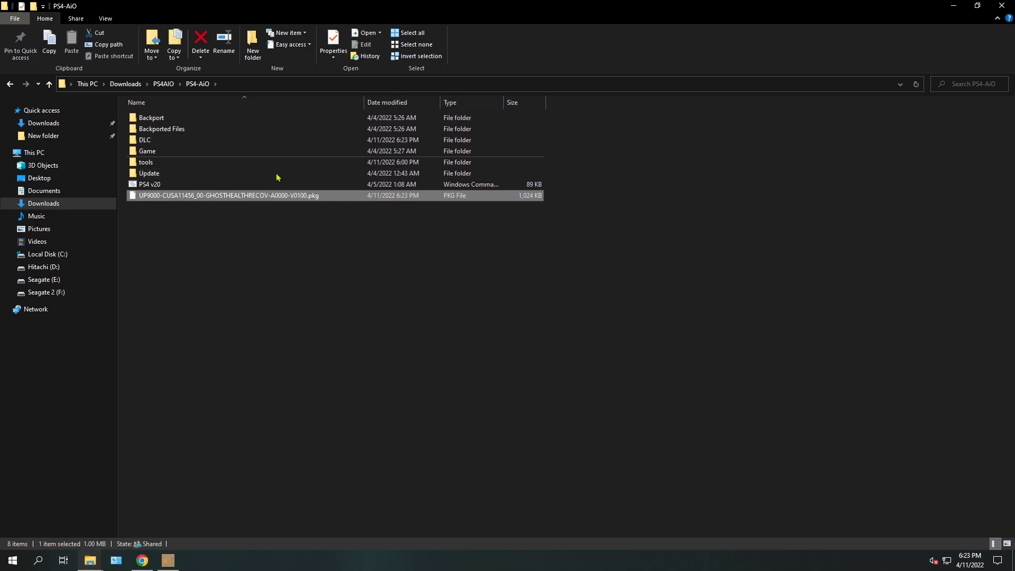